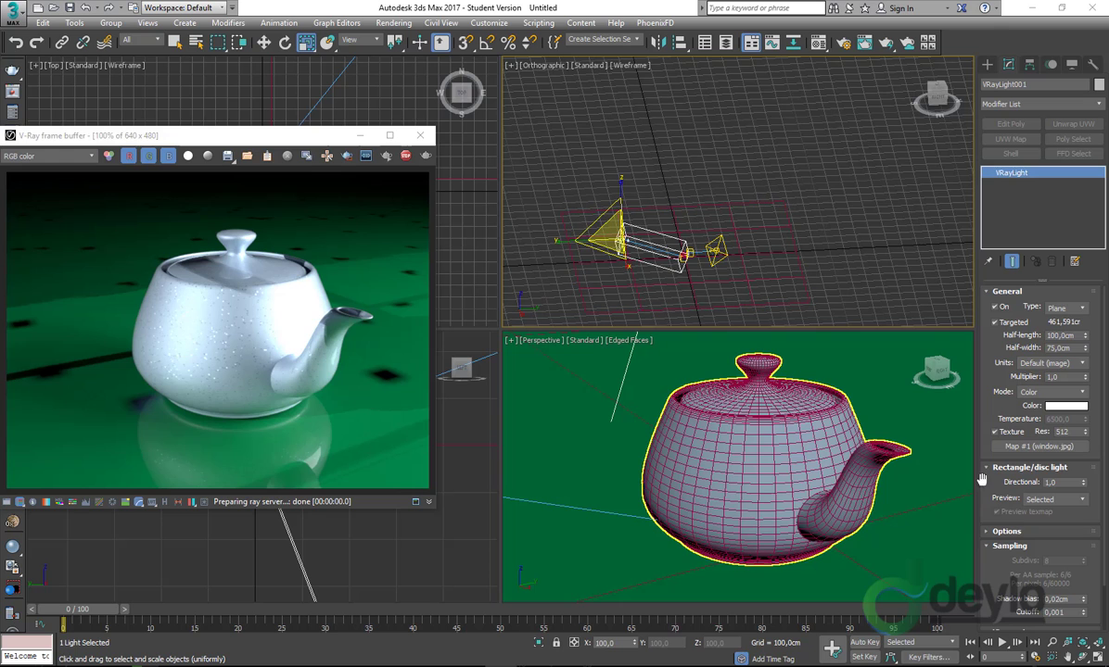
- Collapse the first VRayLight's General and Rectangle/disc light settings and delete that light from the scene, keeping the second light
click(988, 469)
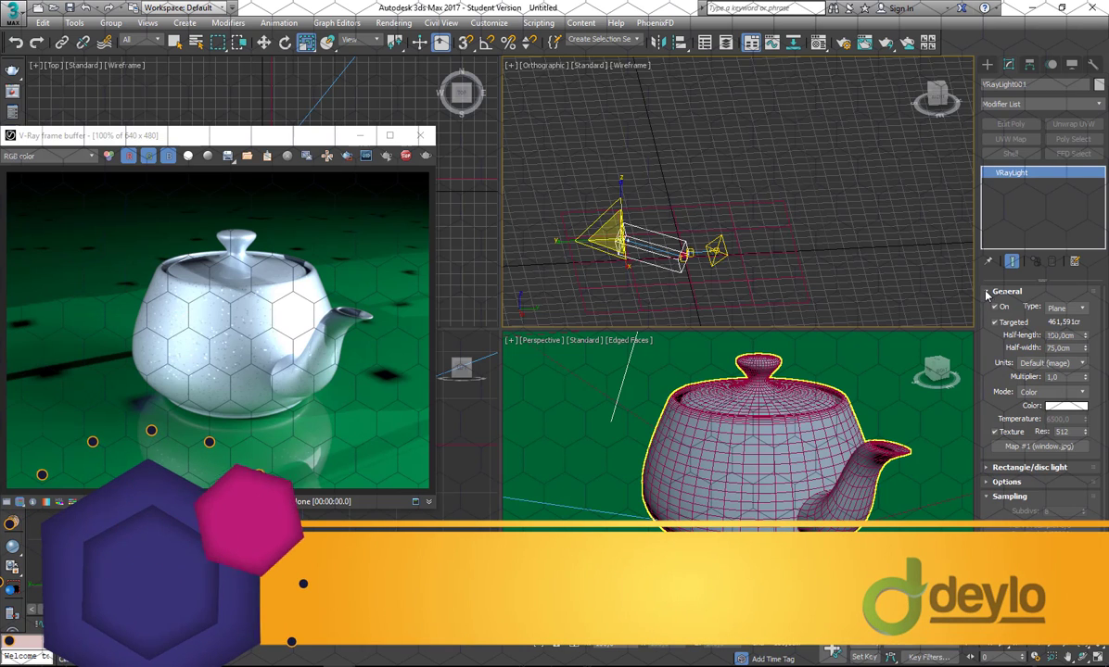
click(987, 293)
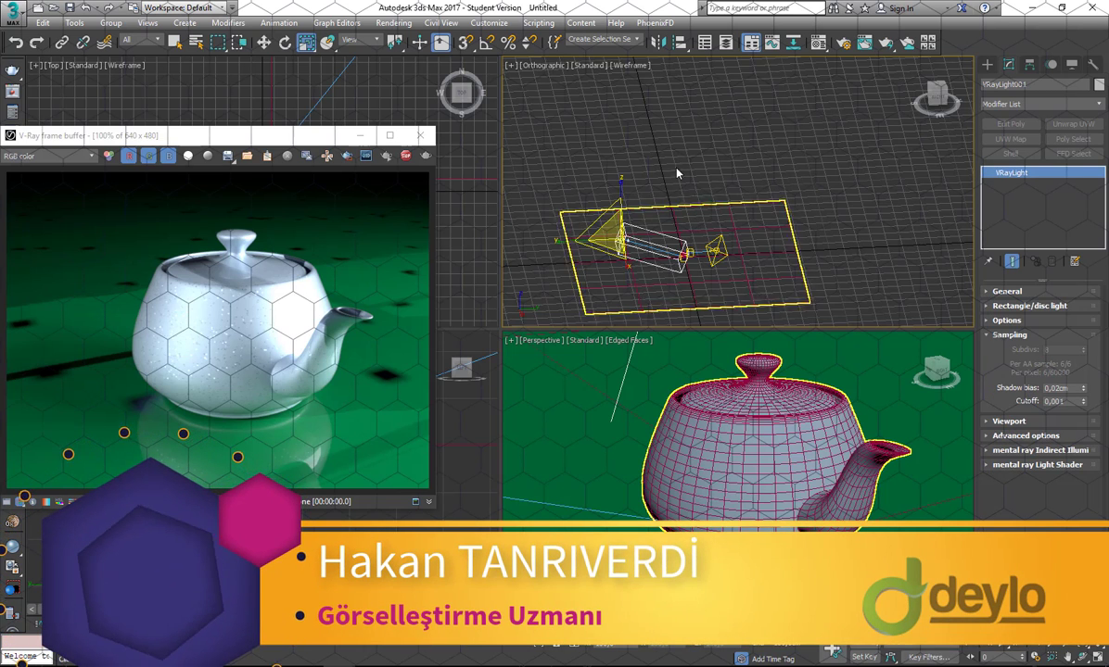
click(628, 194)
scroll(628, 193, up, 4)
click(625, 257)
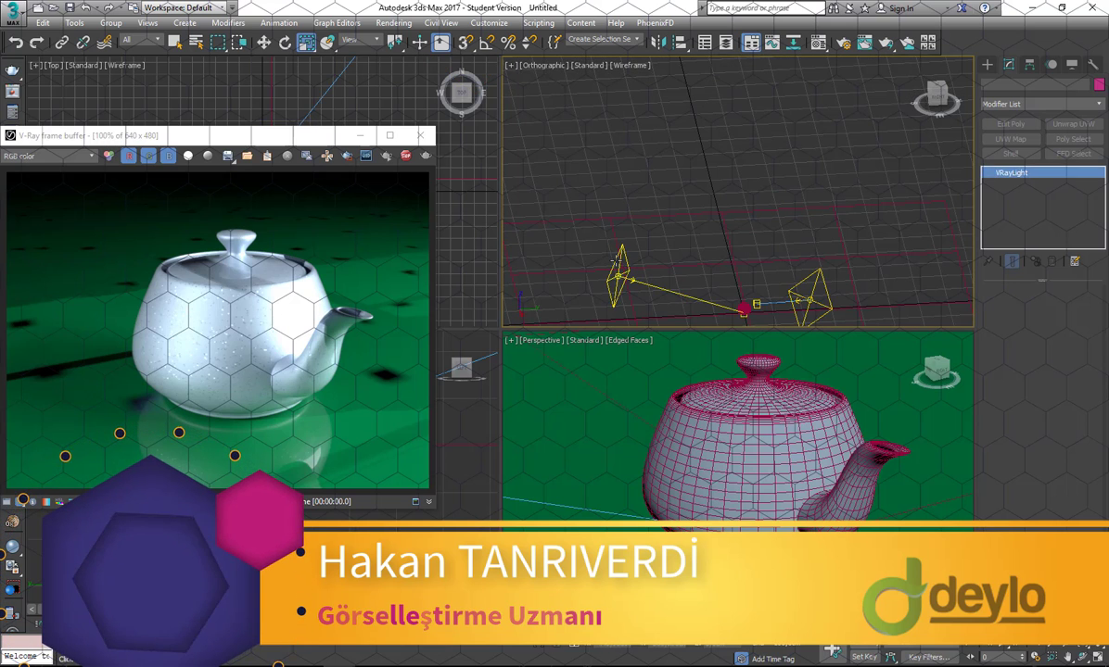
key(Delete)
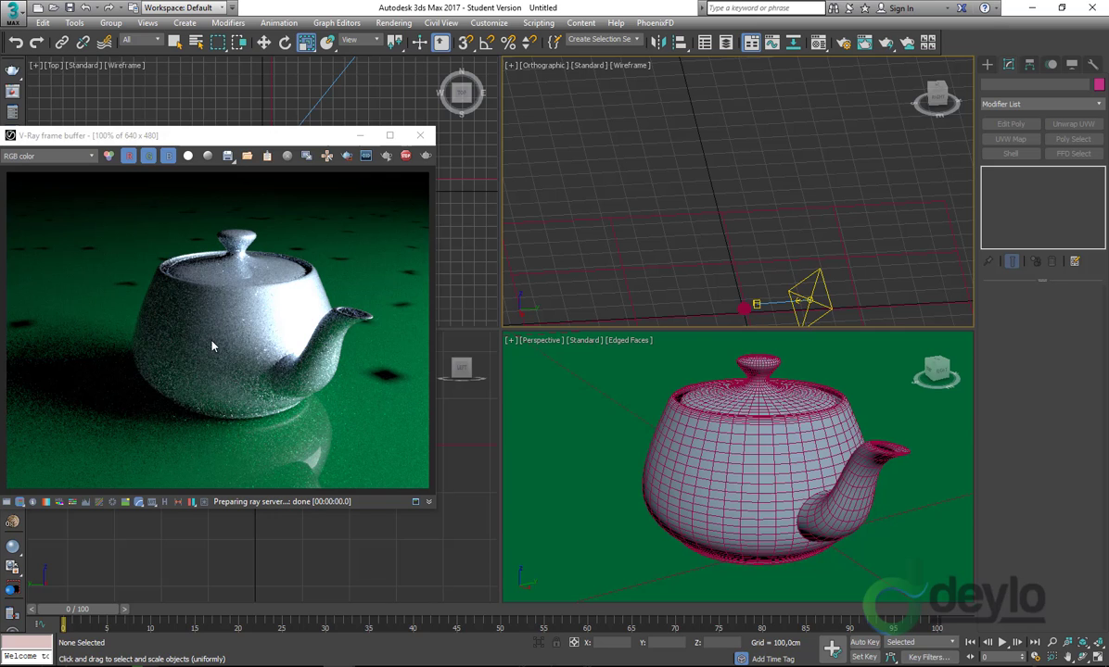
- Select the remaining VRayLight, collapse its Sampling settings and expand its Options to look at Cast shadows
click(809, 297)
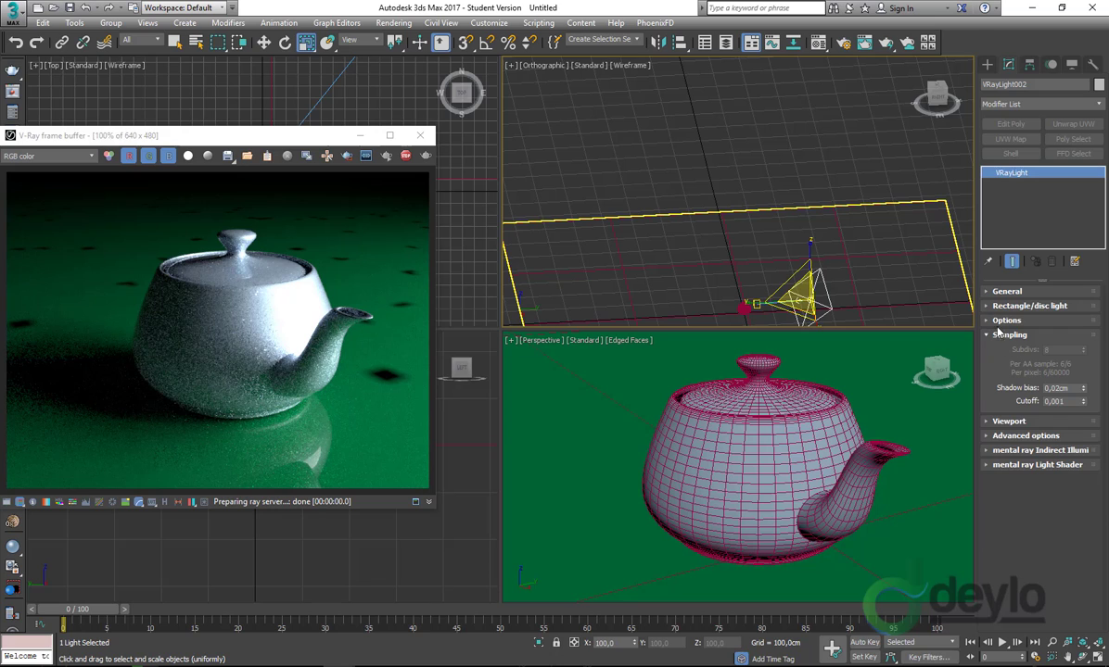
click(986, 335)
click(990, 321)
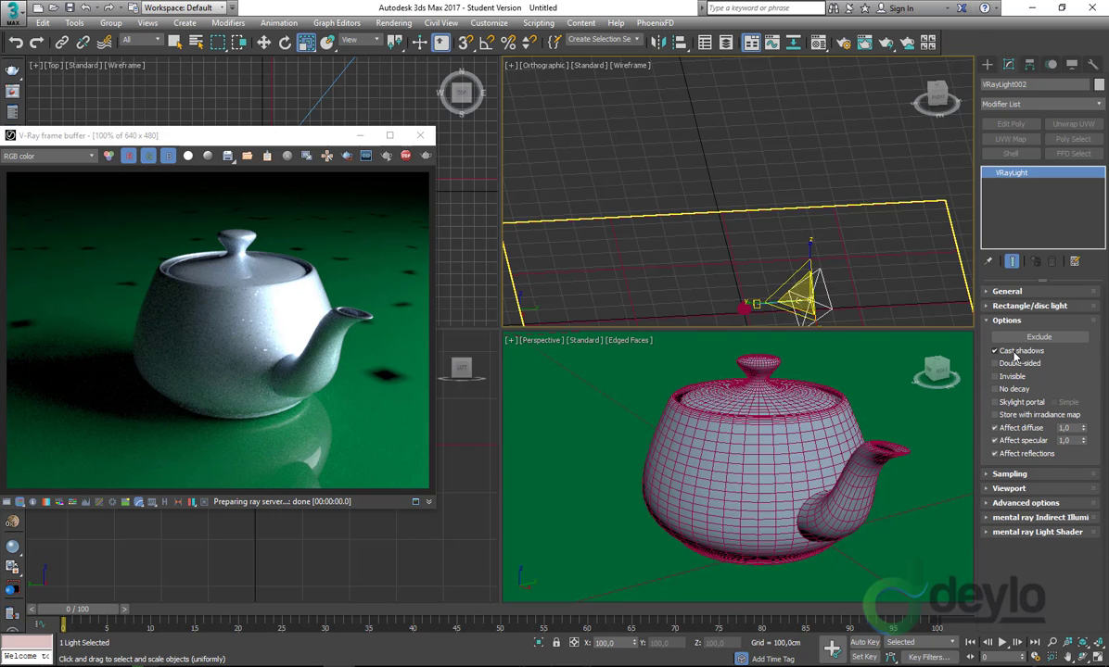
click(1015, 353)
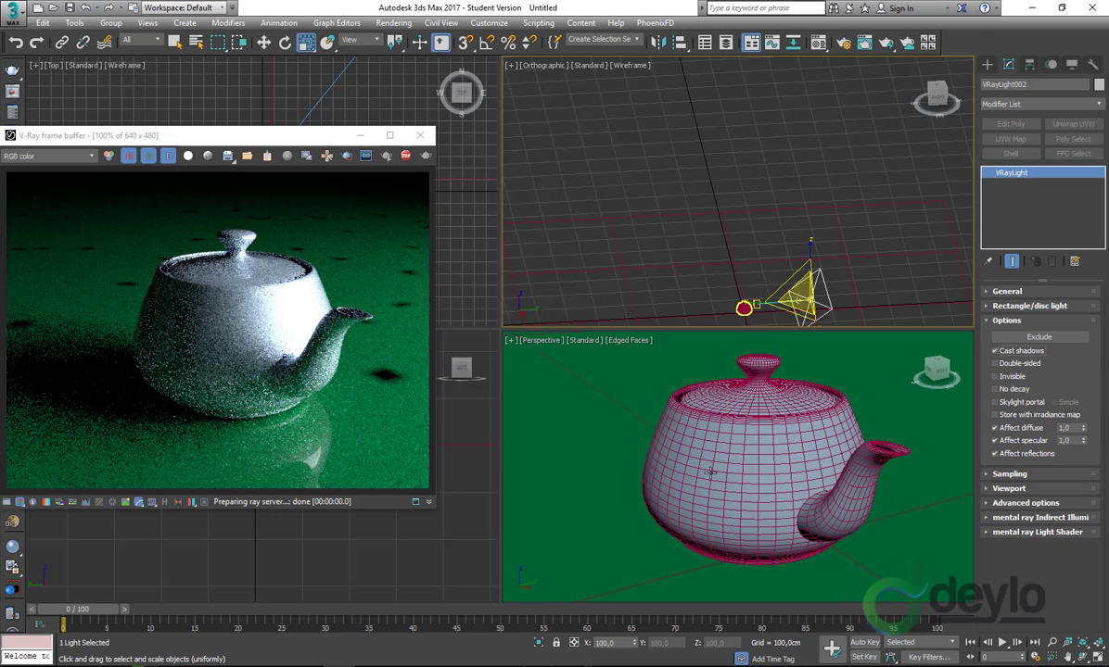
- Select the floor plane and clone it as a single copy rotated 90° about X to make an upright wall
alt+middle_drag(665, 497, 671, 486)
scroll(671, 487, down, 5)
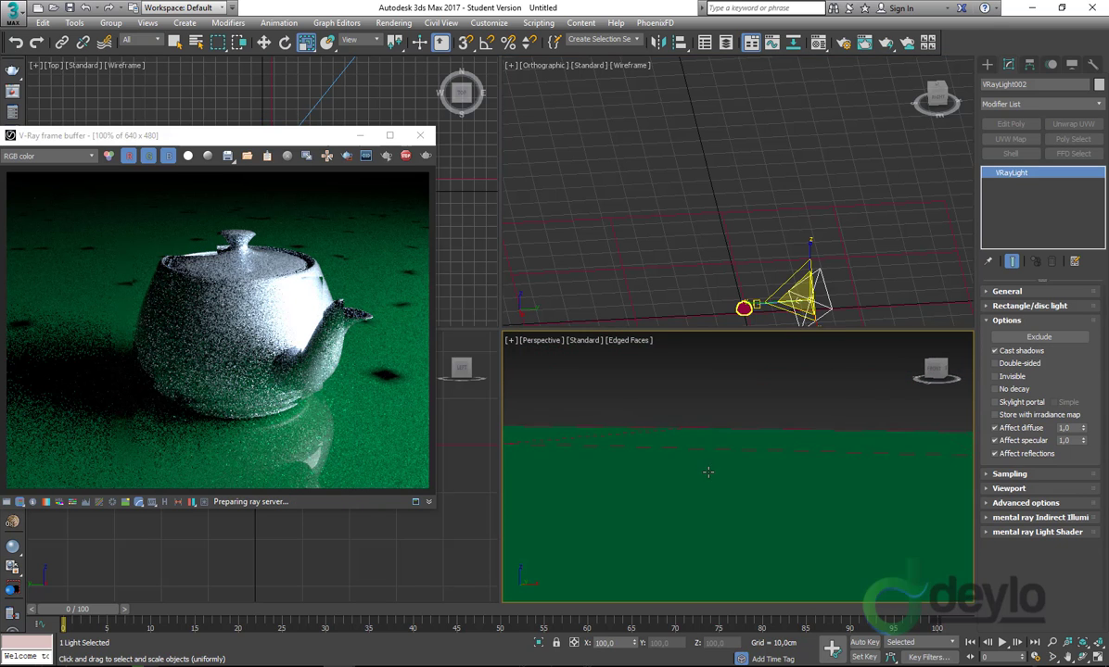
alt+middle_drag(749, 486, 735, 546)
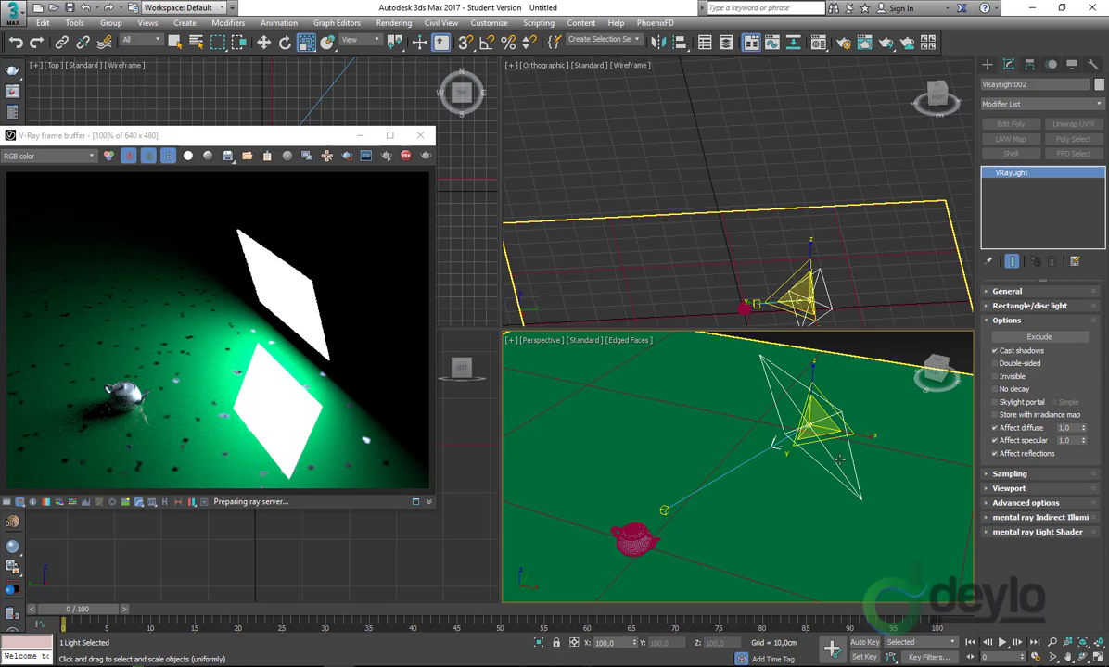
alt+middle_drag(788, 433, 782, 465)
click(735, 462)
key(ctrl+z)
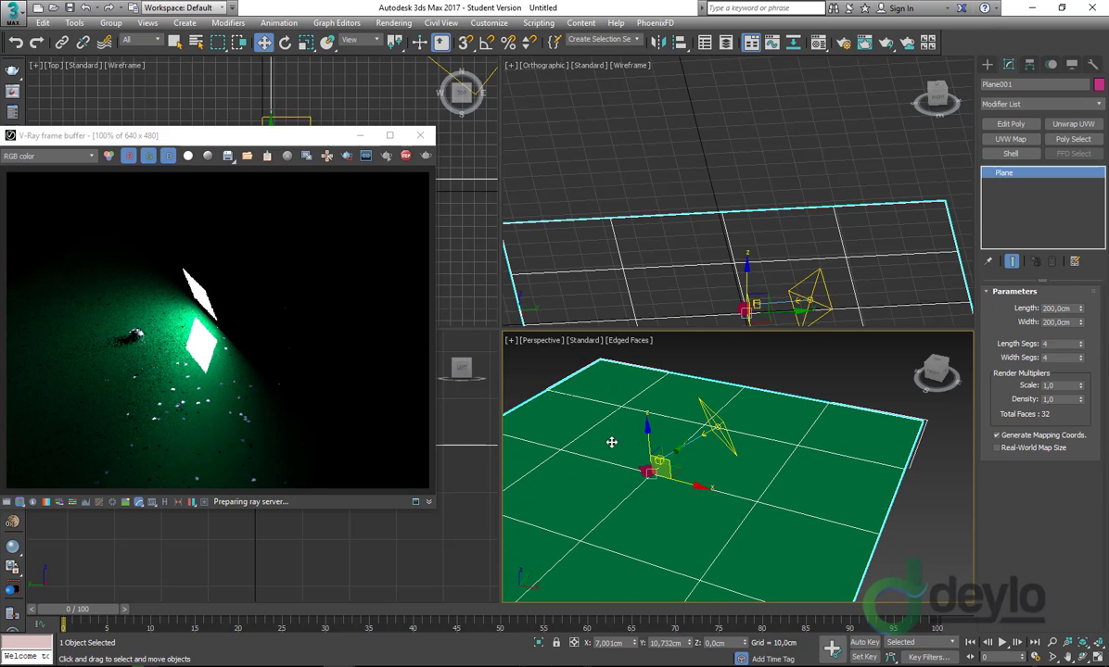
key(w)
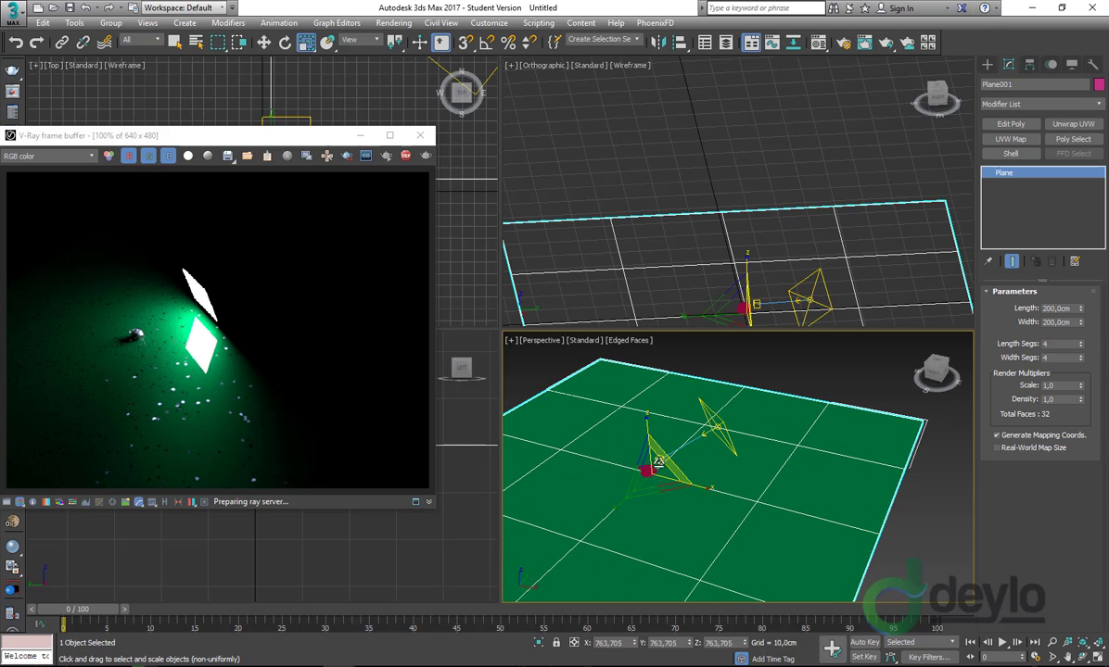
key(e)
mouse_move(632, 454)
shift+mouse_down()
mouse_move(596, 514)
mouse_move(600, 500)
shift+mouse_up()
right_click(616, 471)
key(e)
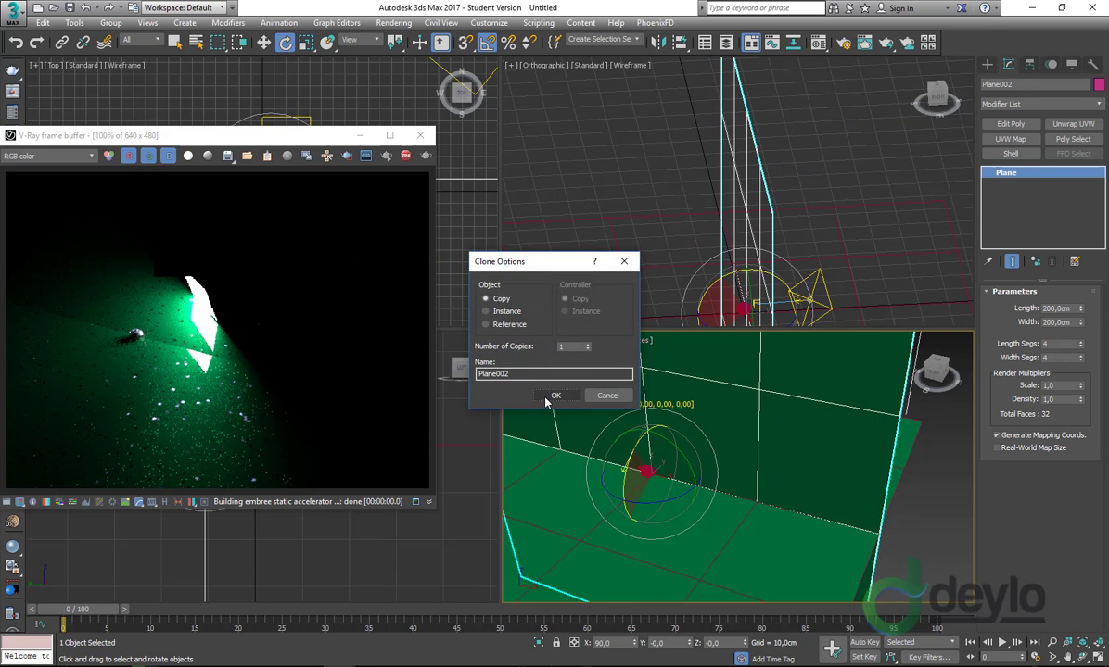
click(559, 393)
- Move the upright plane behind the light to the floor's back edge and raise it so its lower corner snaps onto the floor
key(w)
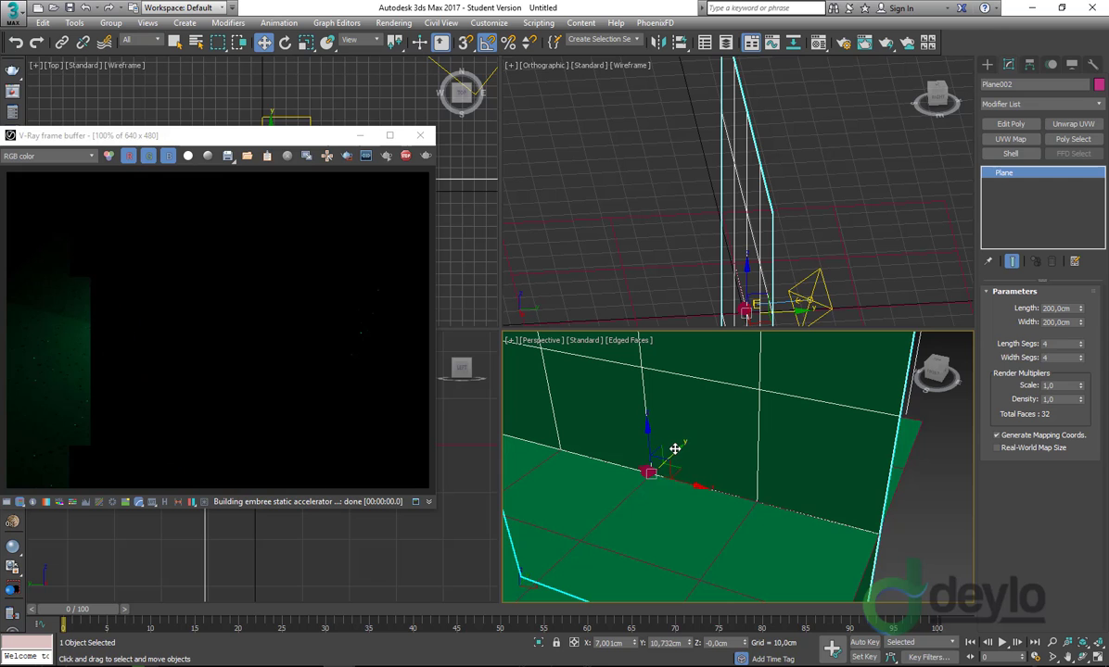
mouse_move(680, 446)
mouse_down()
mouse_move(782, 340)
mouse_move(768, 341)
mouse_up()
middle_drag(963, 546, 858, 542)
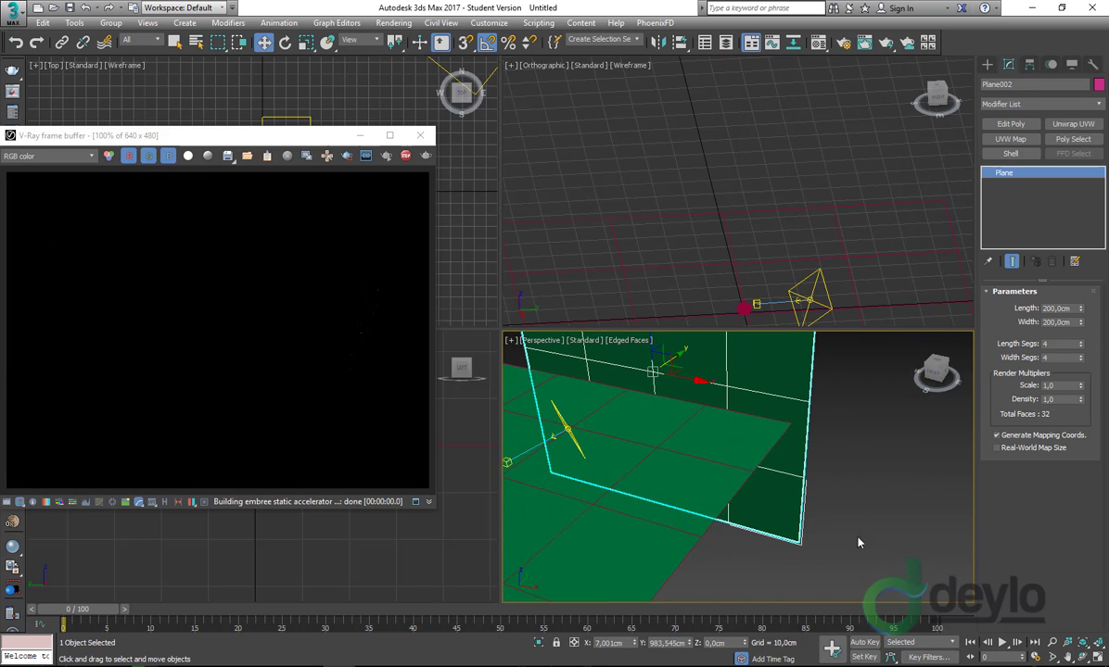
key(s)
key(space)
drag(798, 544, 794, 424)
middle_drag(777, 498, 829, 520)
scroll(828, 519, down, 3)
- Clone the back wall as a copy rotated -90° about Z and snap it onto the floor's side edge as a side wall
key(e)
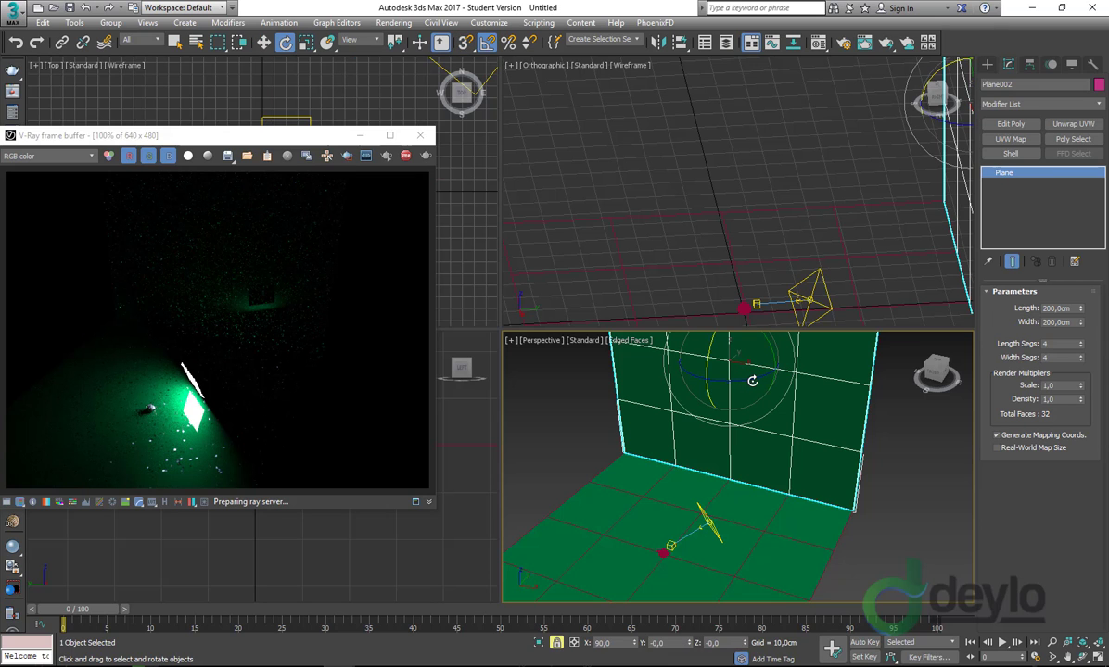
mouse_move(686, 371)
shift+mouse_down()
mouse_move(666, 393)
mouse_move(682, 394)
shift+mouse_up()
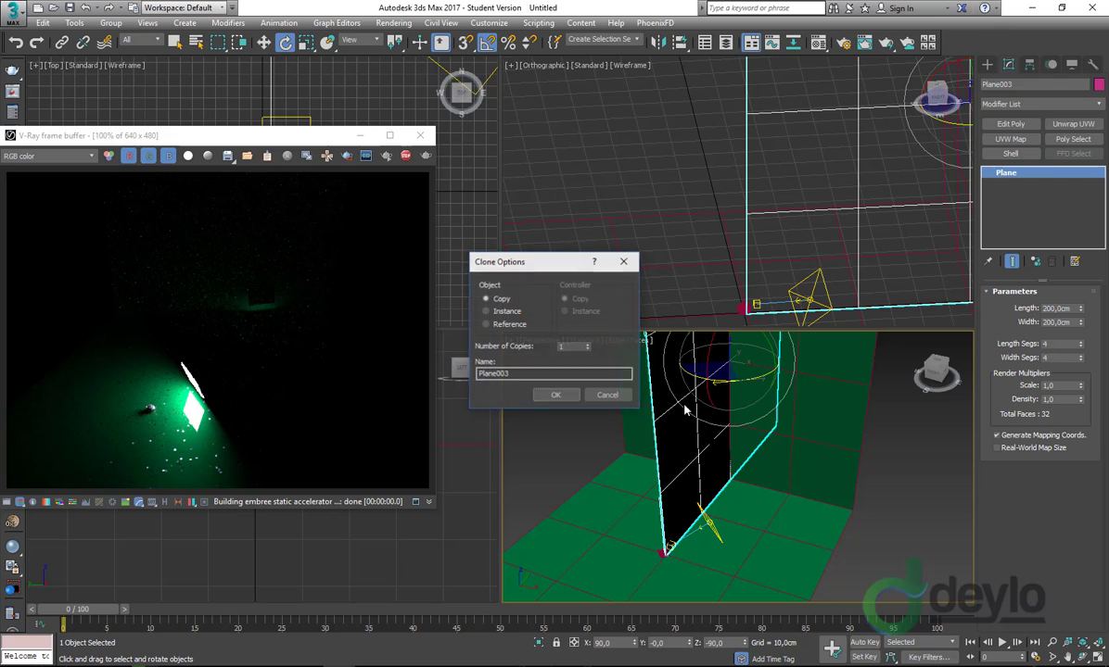
click(559, 393)
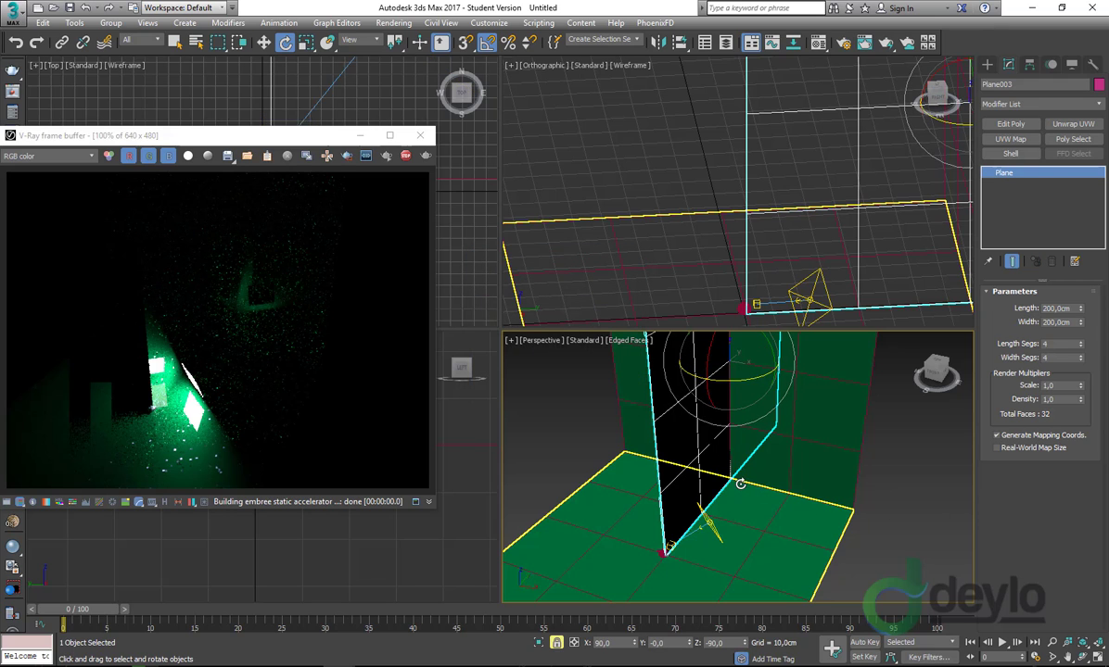
key(w)
mouse_move(732, 471)
mouse_down()
mouse_move(757, 431)
mouse_move(787, 431)
mouse_move(860, 513)
mouse_move(732, 526)
mouse_up()
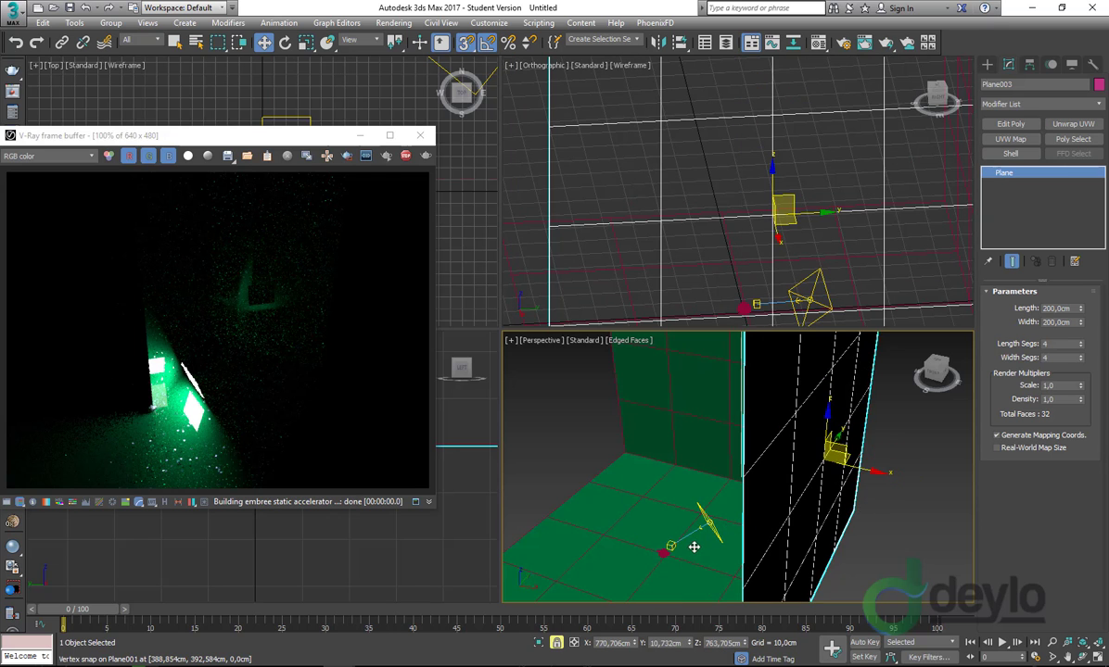
- Select the VRayLight beside the teapot, turn on Invisible to test it in the render, and turn it off again
alt+middle_drag(695, 547, 791, 469)
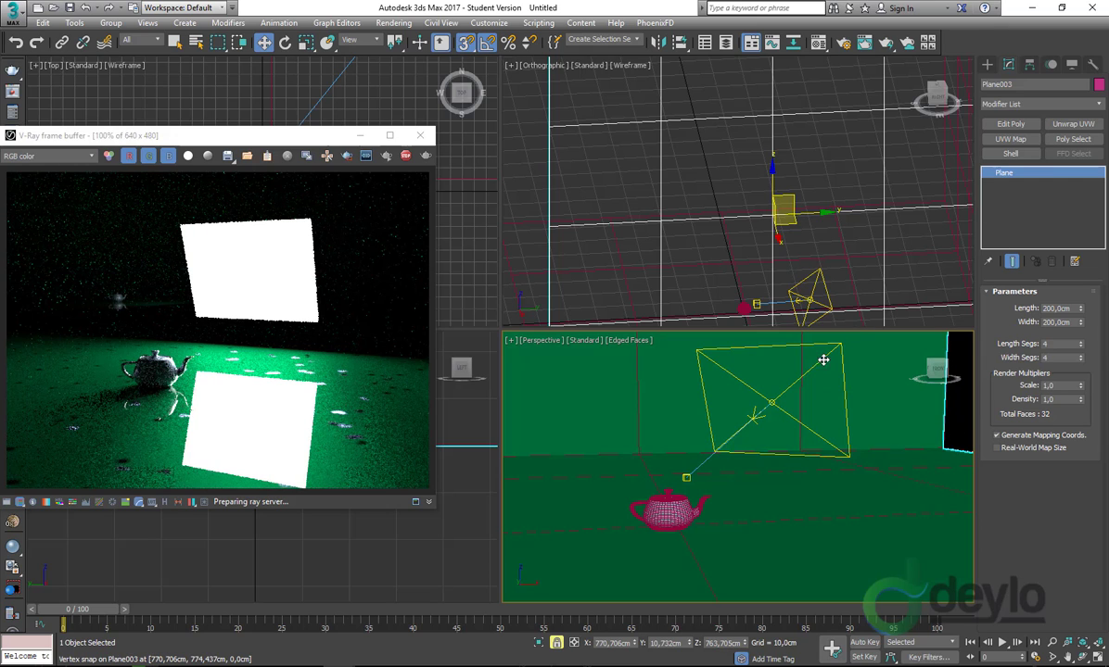
right_click(823, 264)
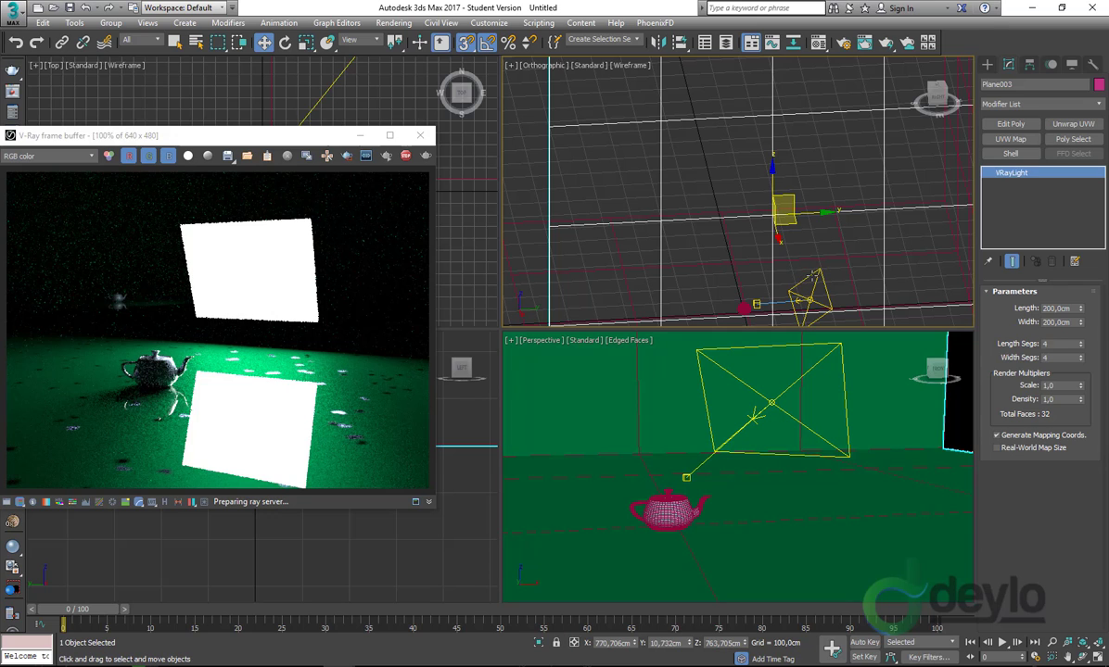
click(810, 280)
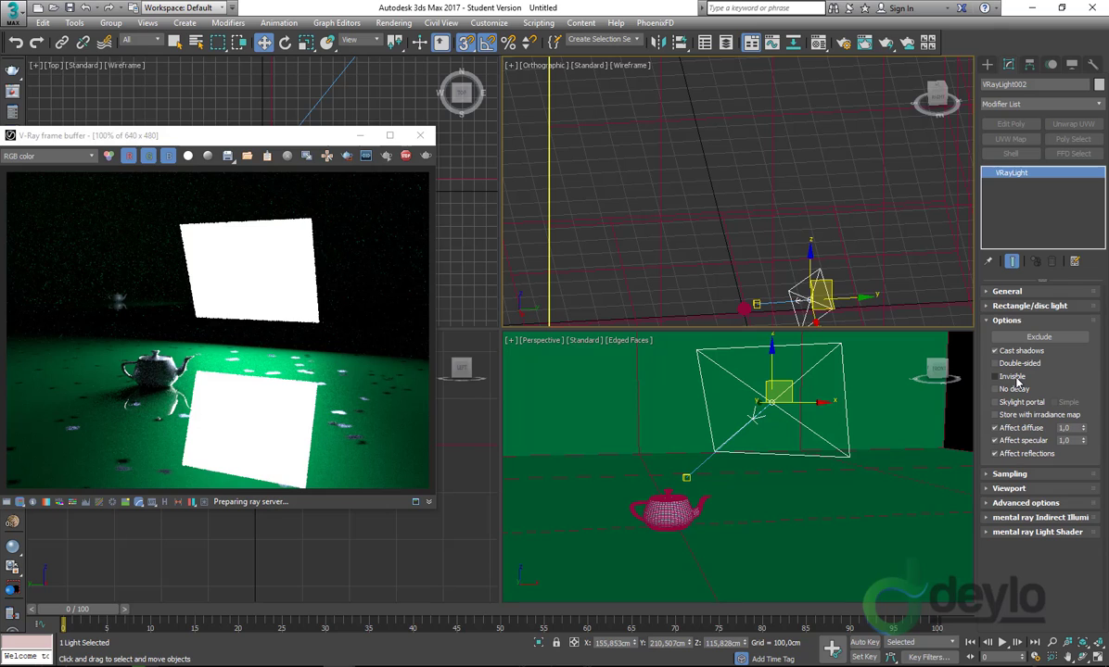
click(1016, 378)
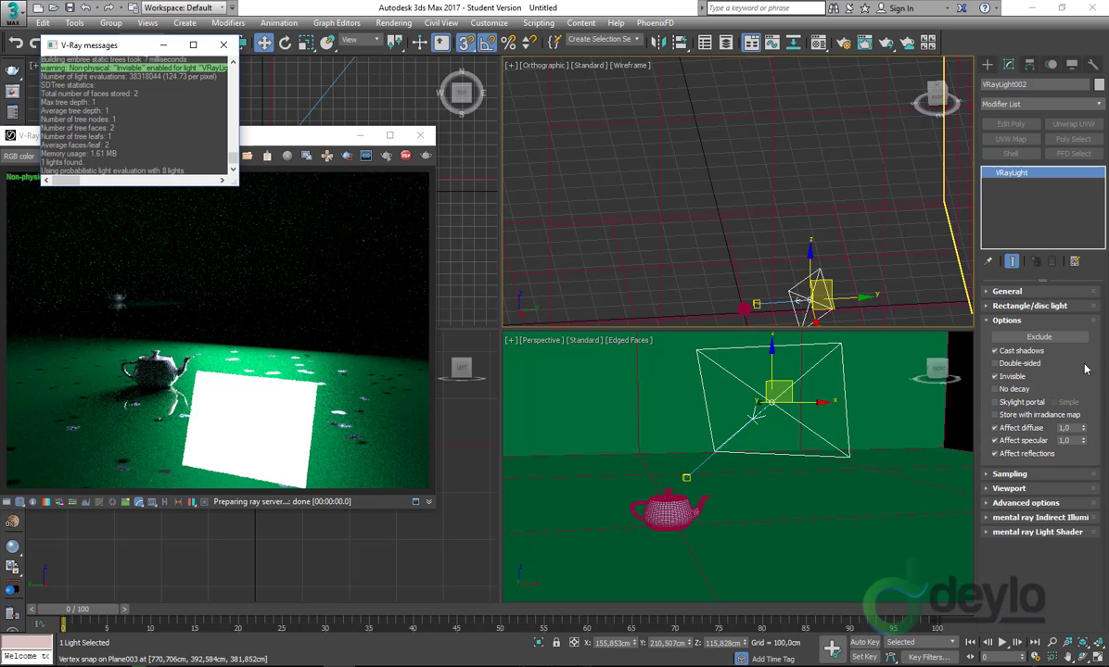
click(996, 376)
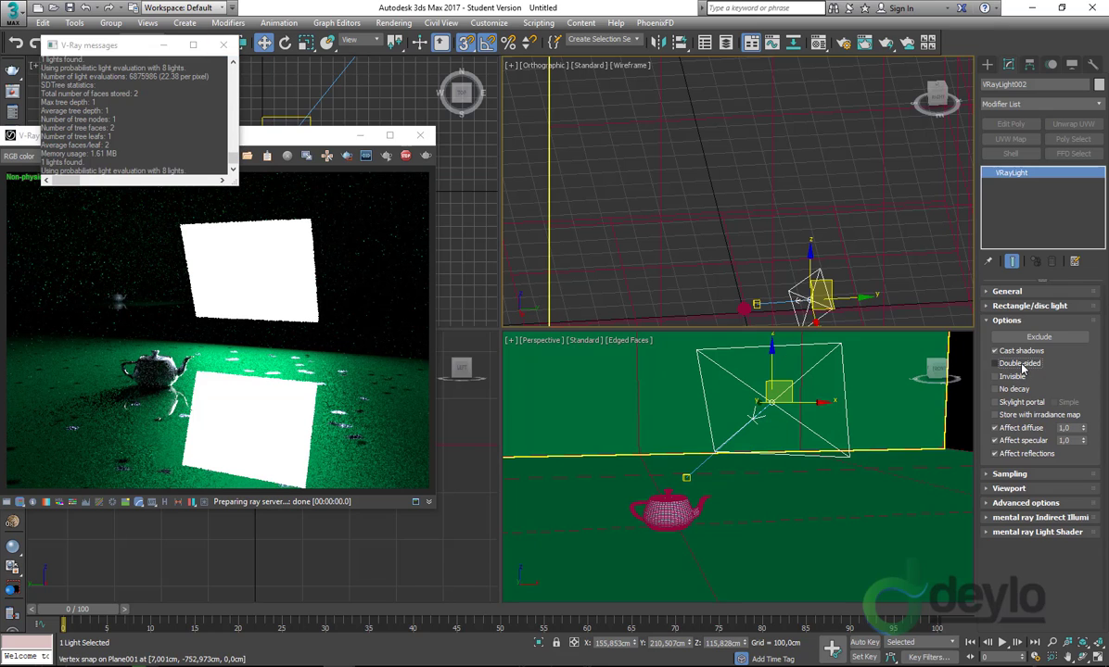
- Turn on Double-sided for the light, test it together with Invisible in the render, and switch both options off
click(1023, 365)
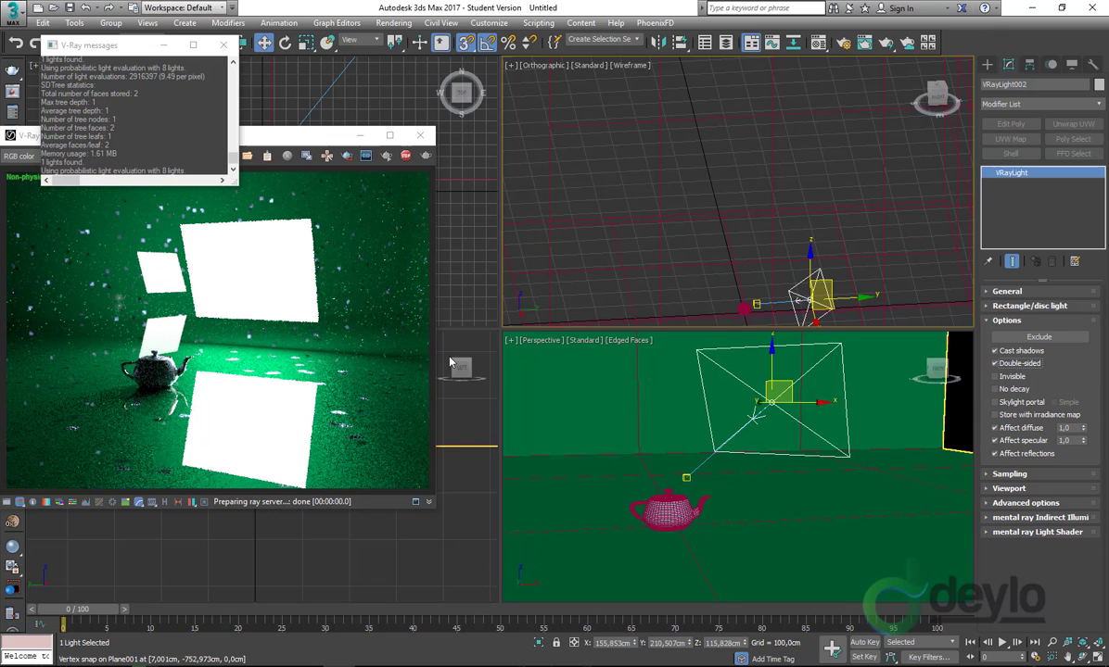
alt+middle_drag(809, 465, 676, 489)
click(996, 376)
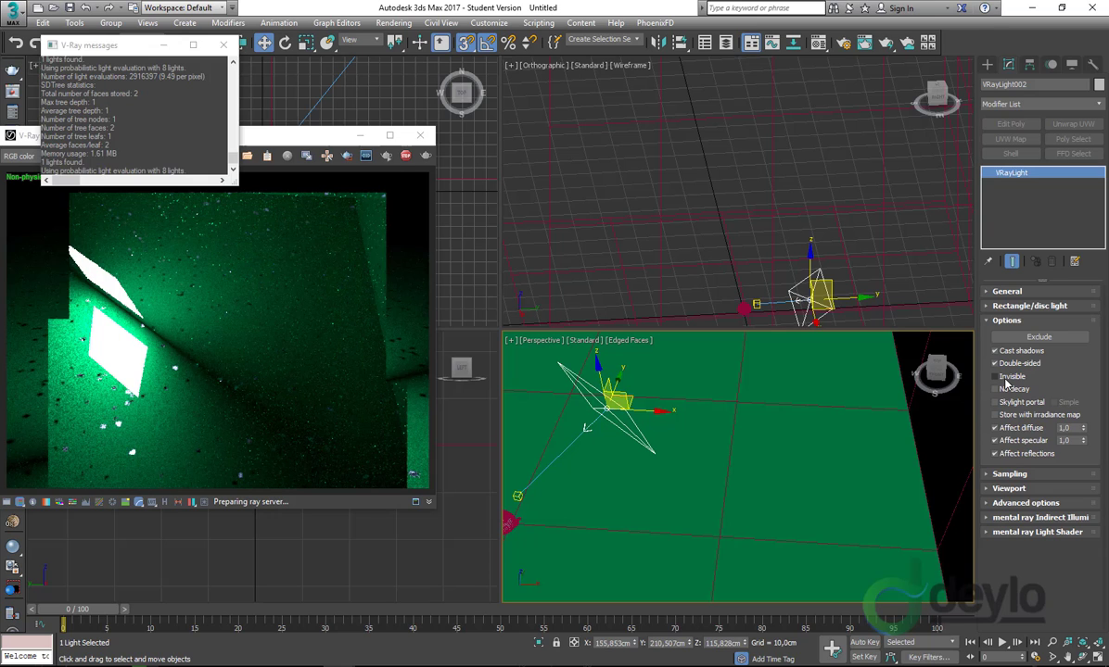
click(995, 377)
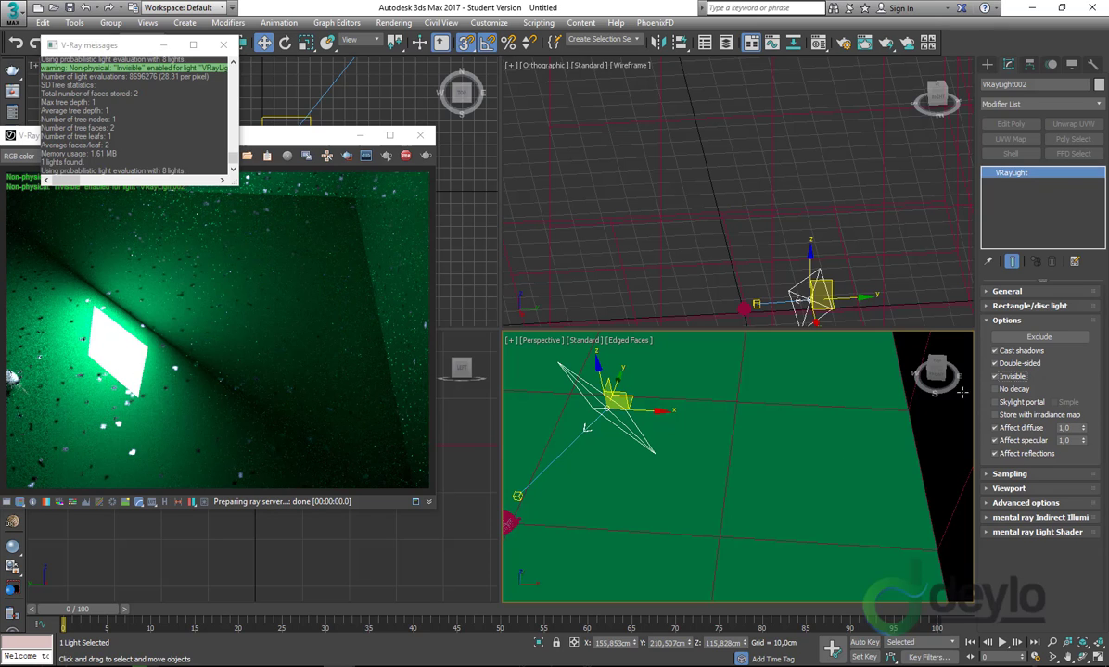
click(1012, 378)
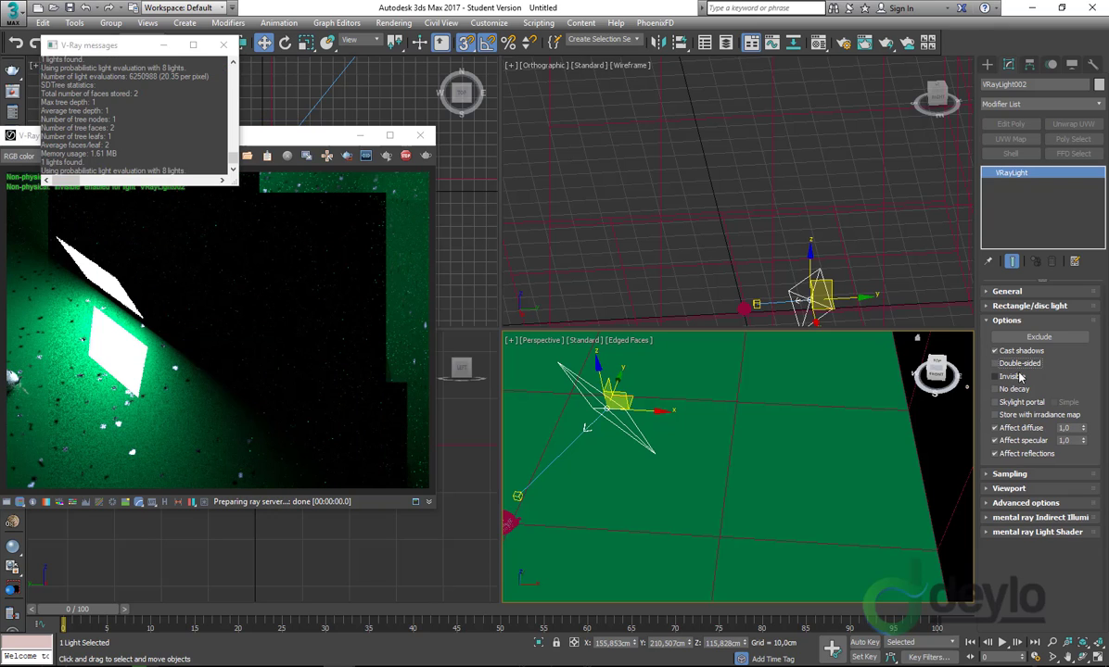
- Frame the teapot in the perspective view with the light behind it
middle_drag(521, 541, 797, 434)
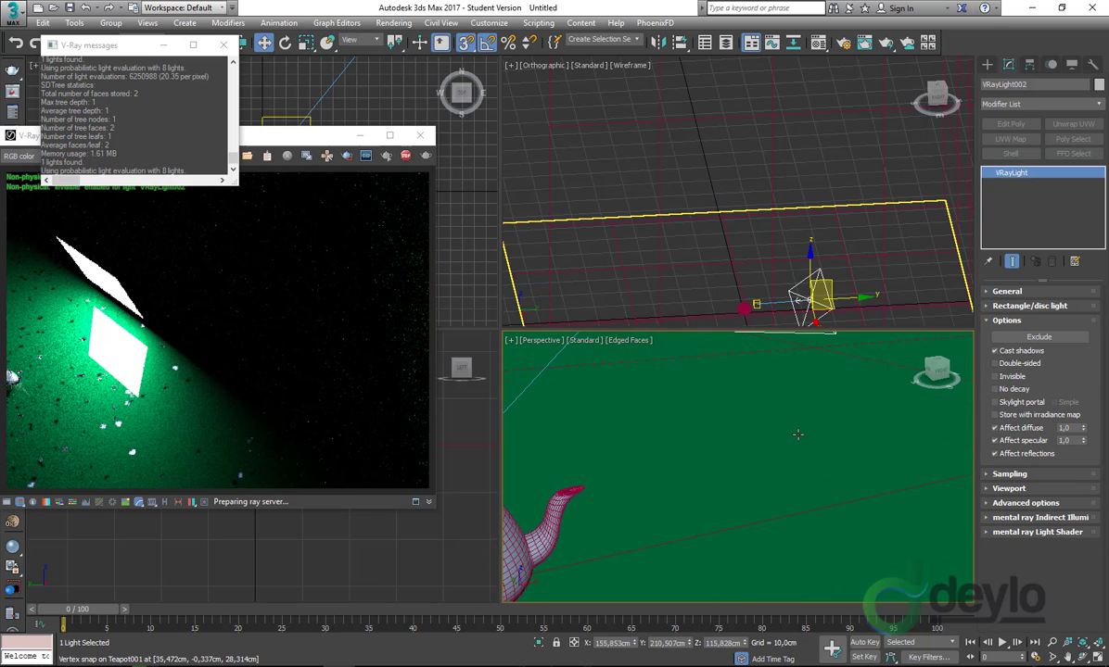
alt+middle_drag(764, 514, 744, 482)
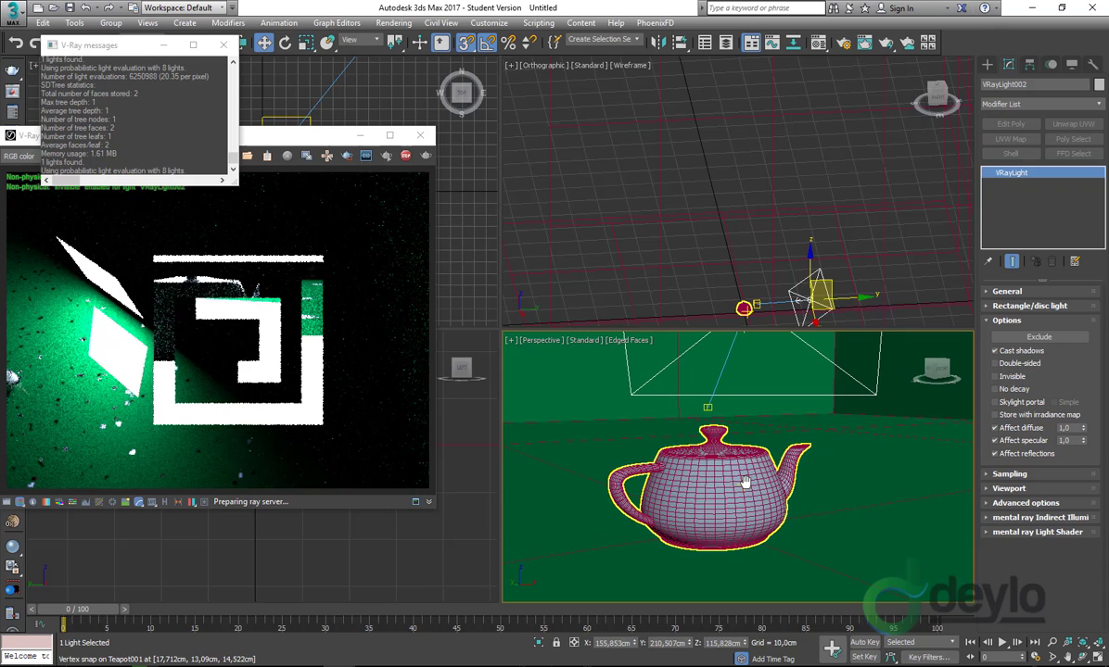